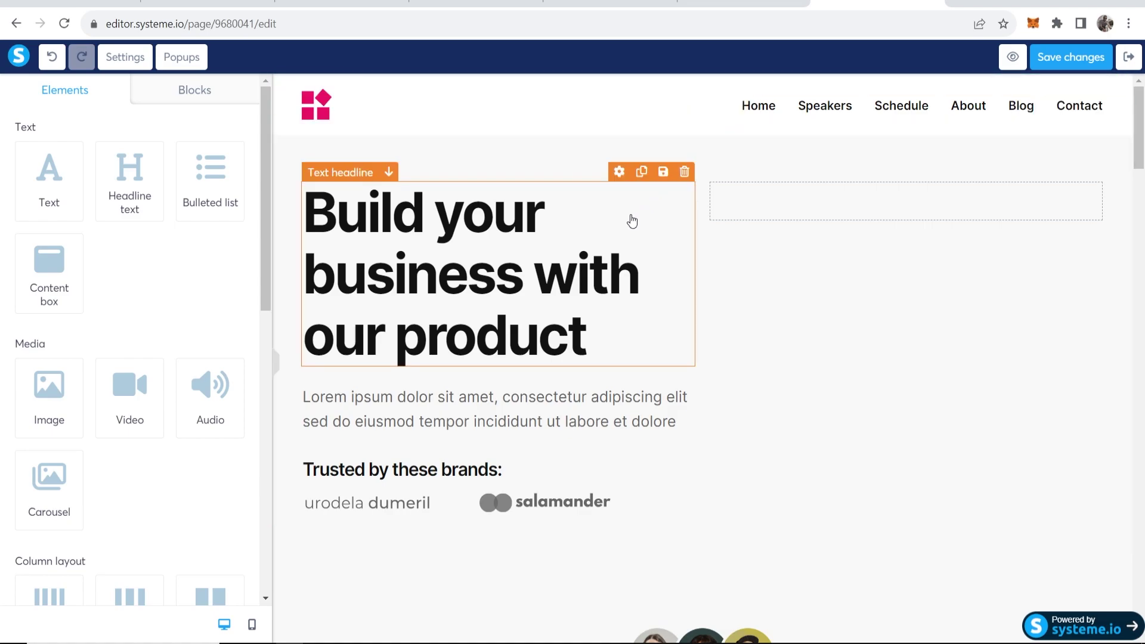
# Drag a Headline element onto the systeme.io page, adding a new section
pyautogui.scroll(-10, 158, 206)
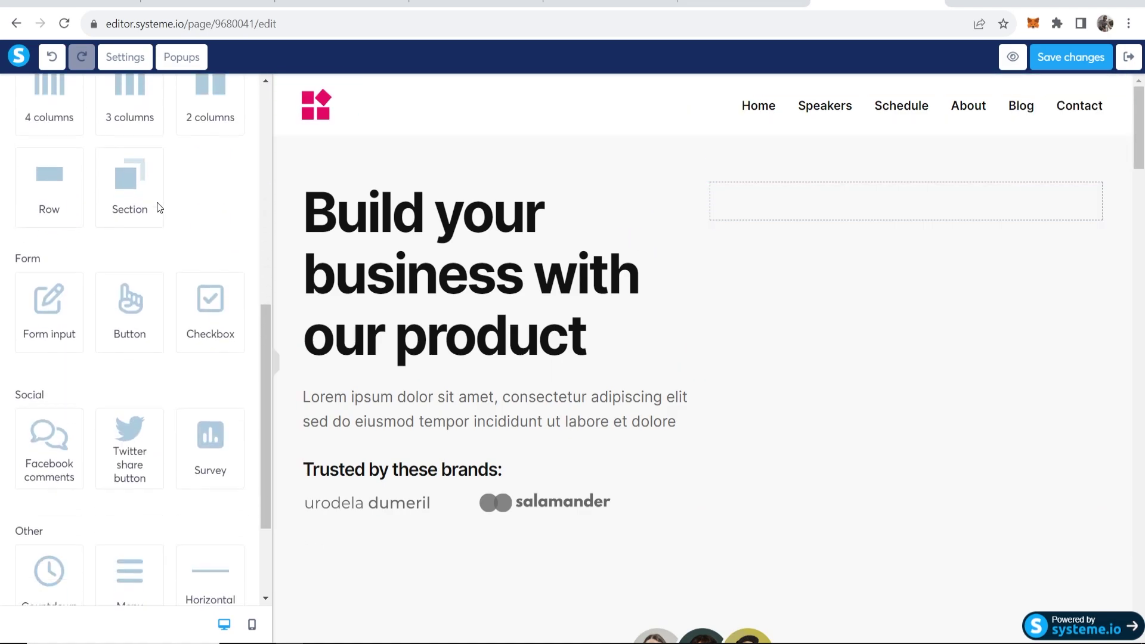
pyautogui.scroll(10, 159, 207)
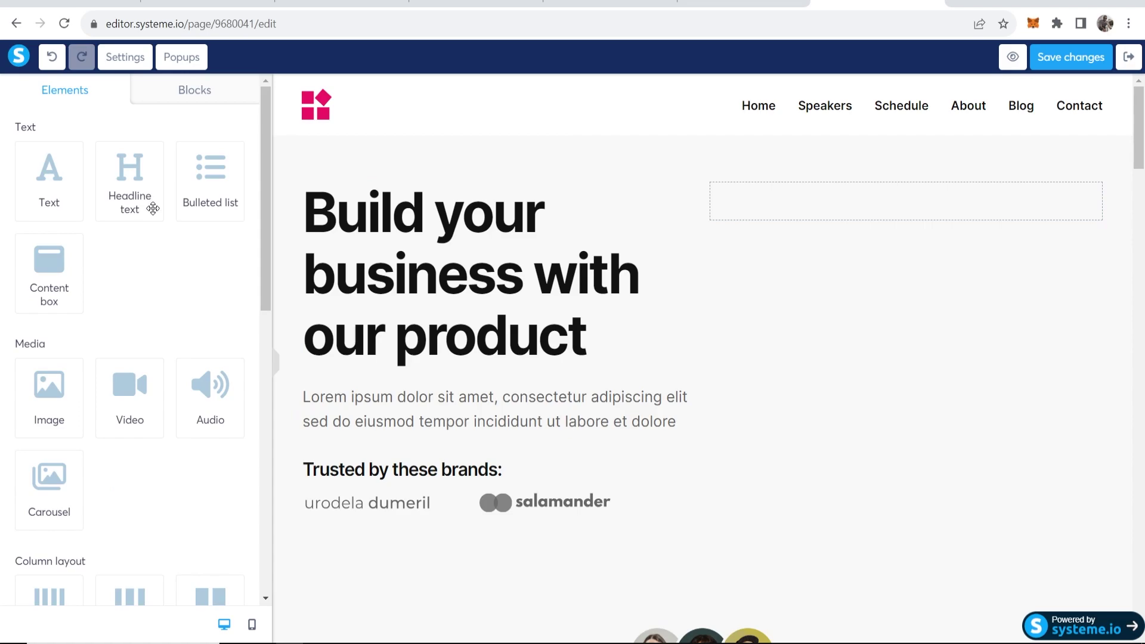
pyautogui.moveTo(147, 204); pyautogui.dragTo(771, 329)
pyautogui.scroll(-6, 775, 331)
pyautogui.scroll(-20, 771, 330)
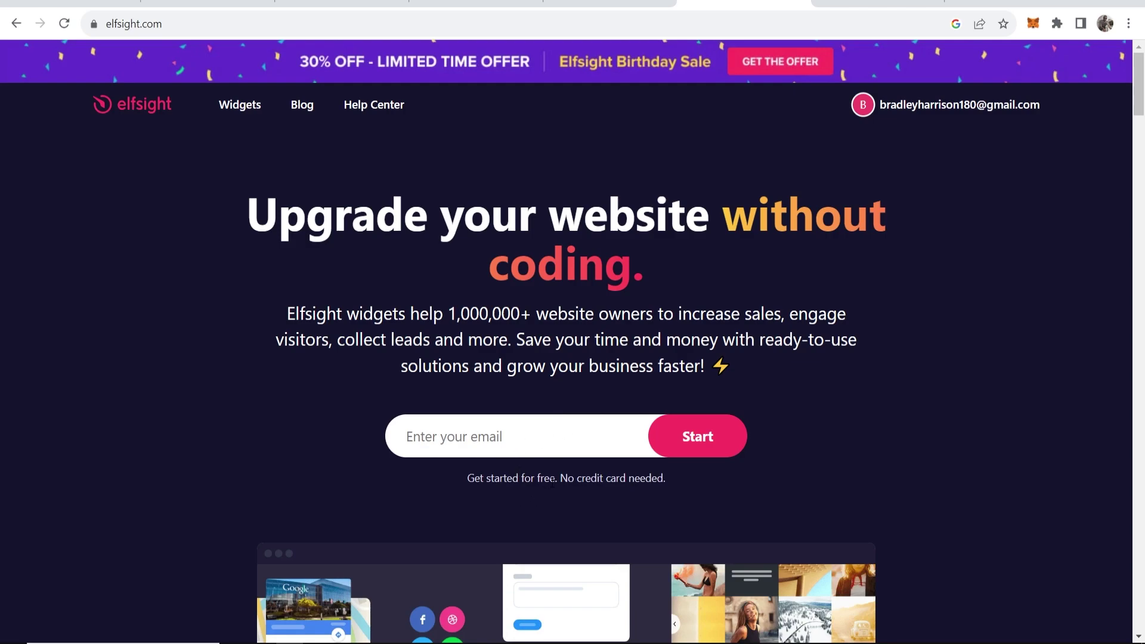
# Go to the Elfsight apps dashboard and find the Google Reviews card under Explore other applications
pyautogui.click(608, 3)
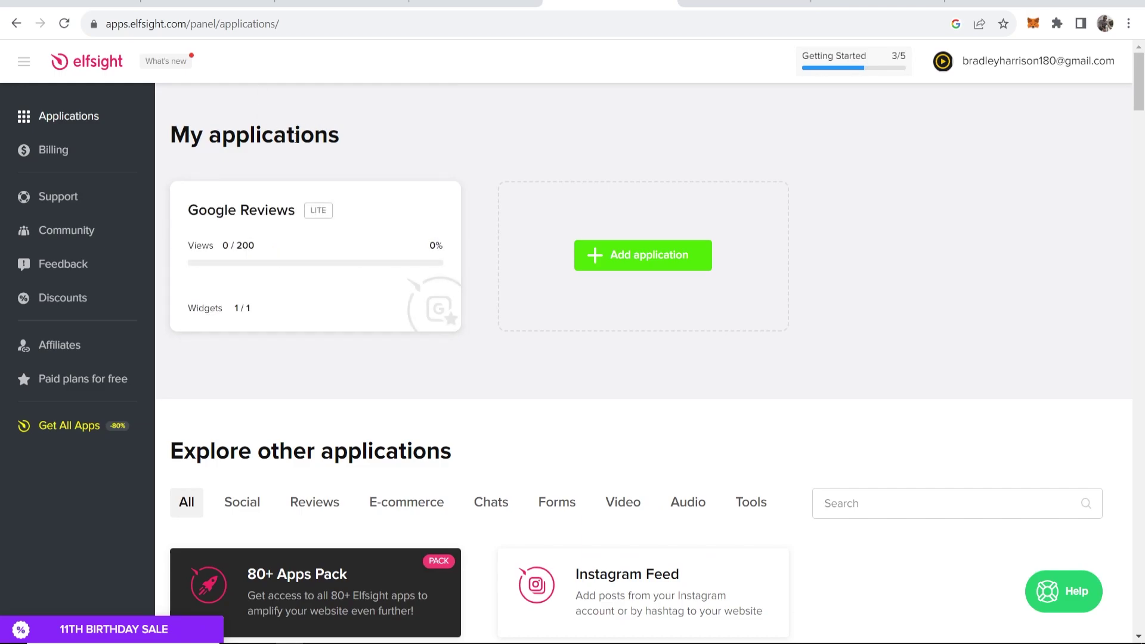
pyautogui.scroll(-5, 398, 134)
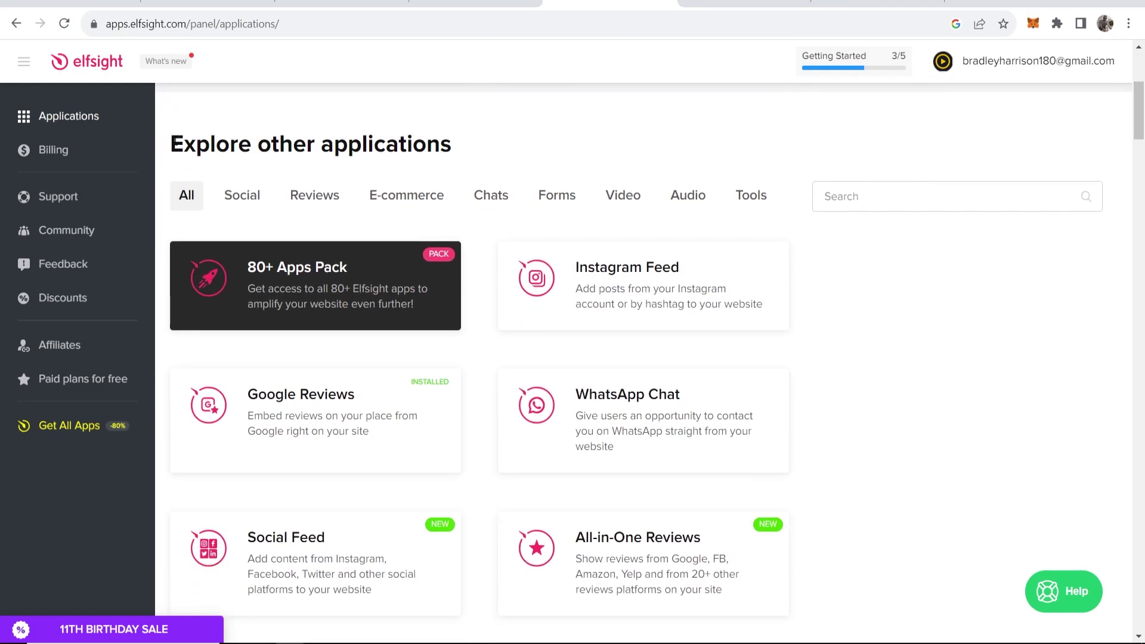
pyautogui.moveTo(171, 144); pyautogui.dragTo(466, 147)
pyautogui.click(489, 127)
pyautogui.scroll(-1, 376, 383)
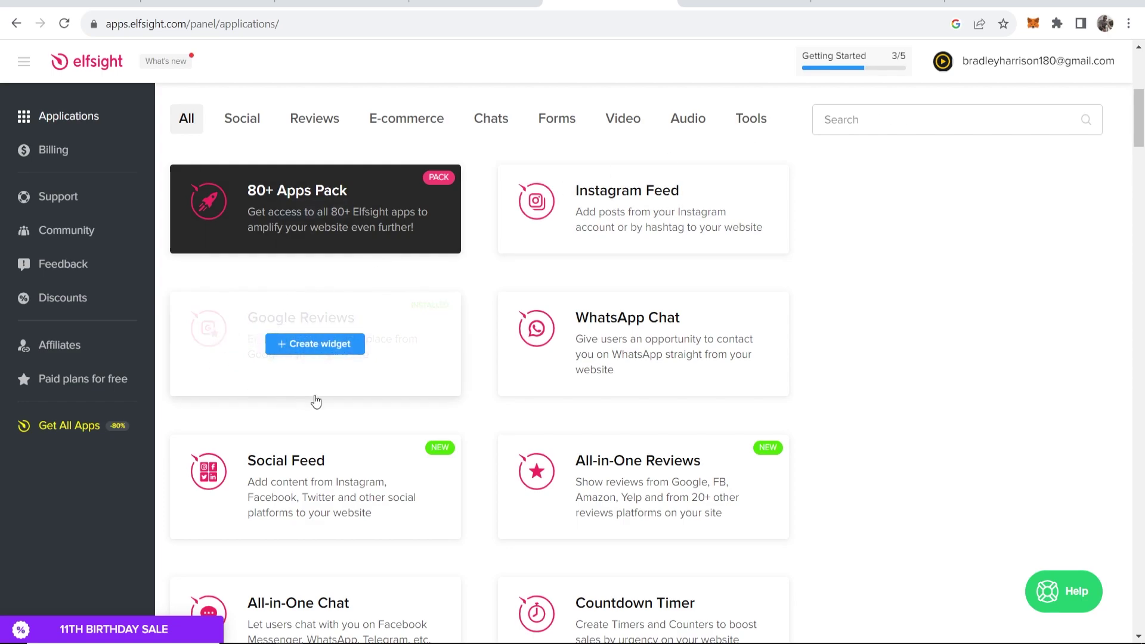
pyautogui.moveTo(335, 364)
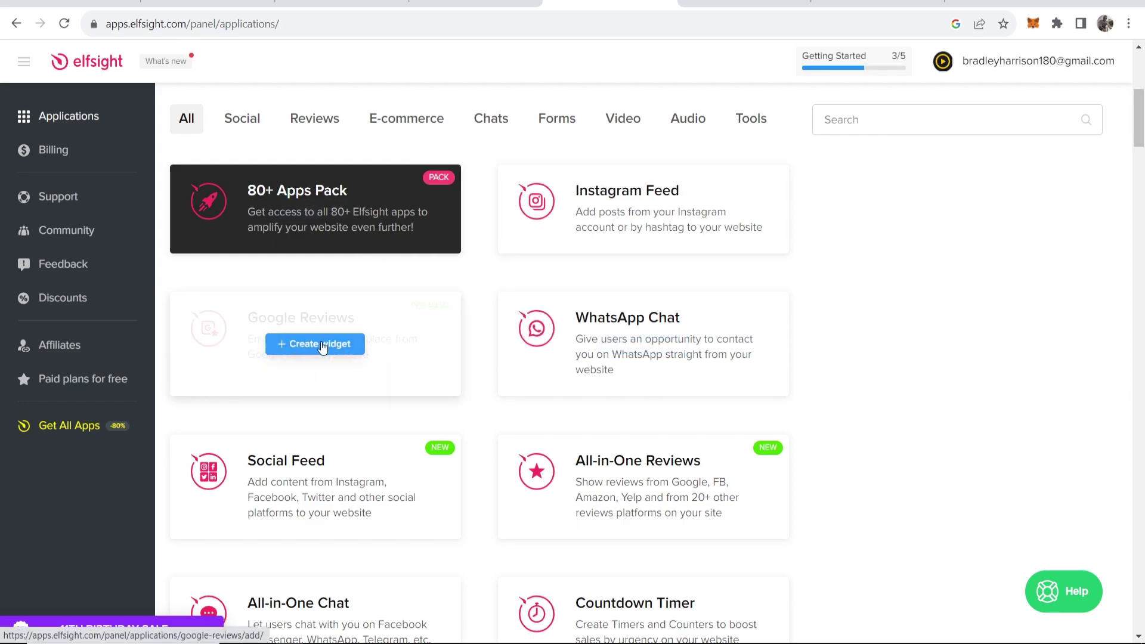
# Start a Google Reviews widget and continue with the Carousel Widget template after previewing its next card
pyautogui.click(307, 345)
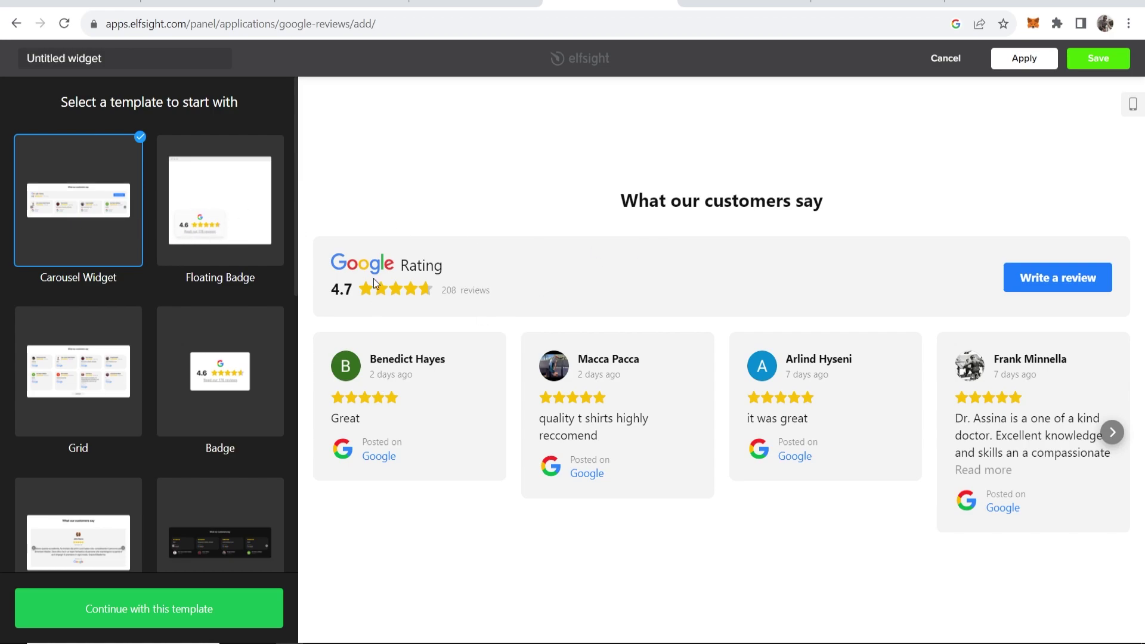
pyautogui.click(1111, 431)
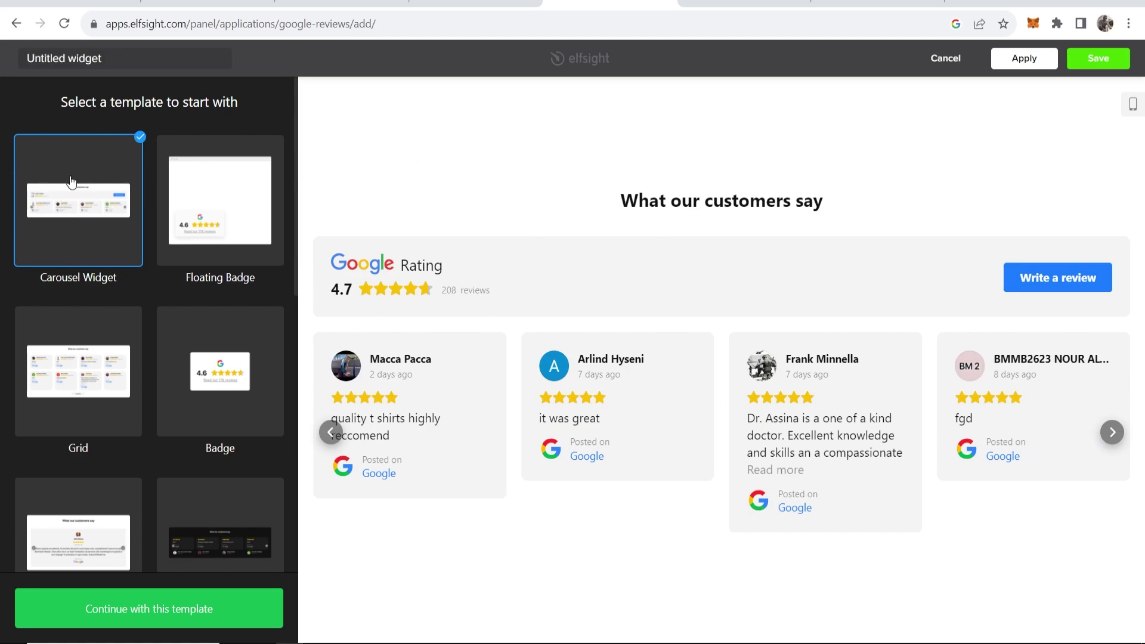
pyautogui.click(143, 614)
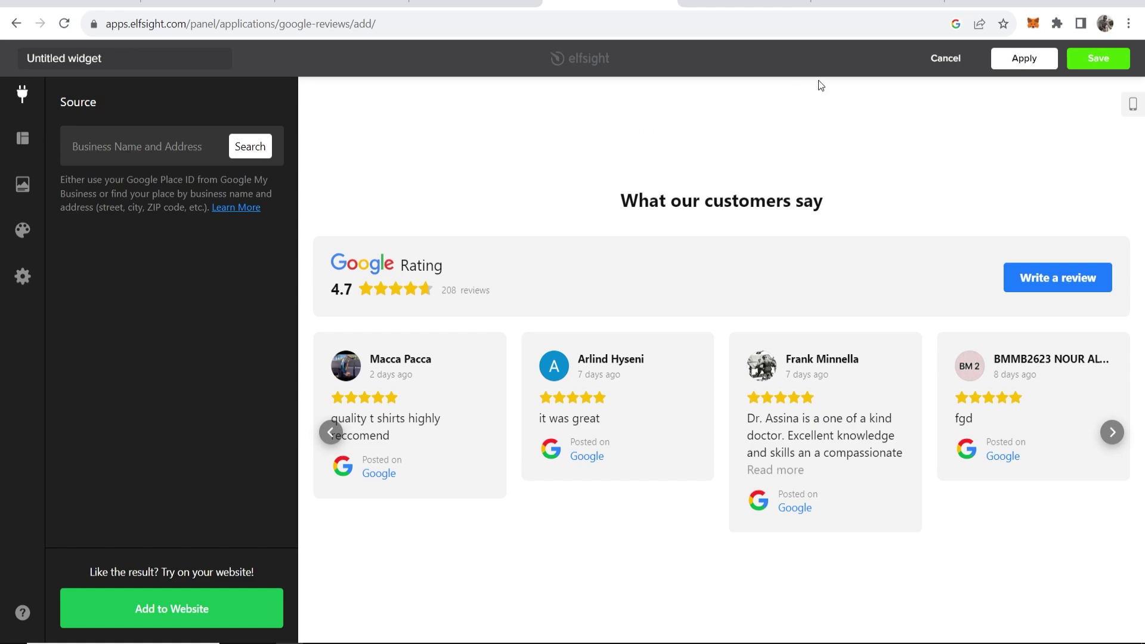
# Copy the name 'Pe Aor Tom Yum Kung Noodle' from Google Maps and switch back to systeme.io
pyautogui.click(964, 5)
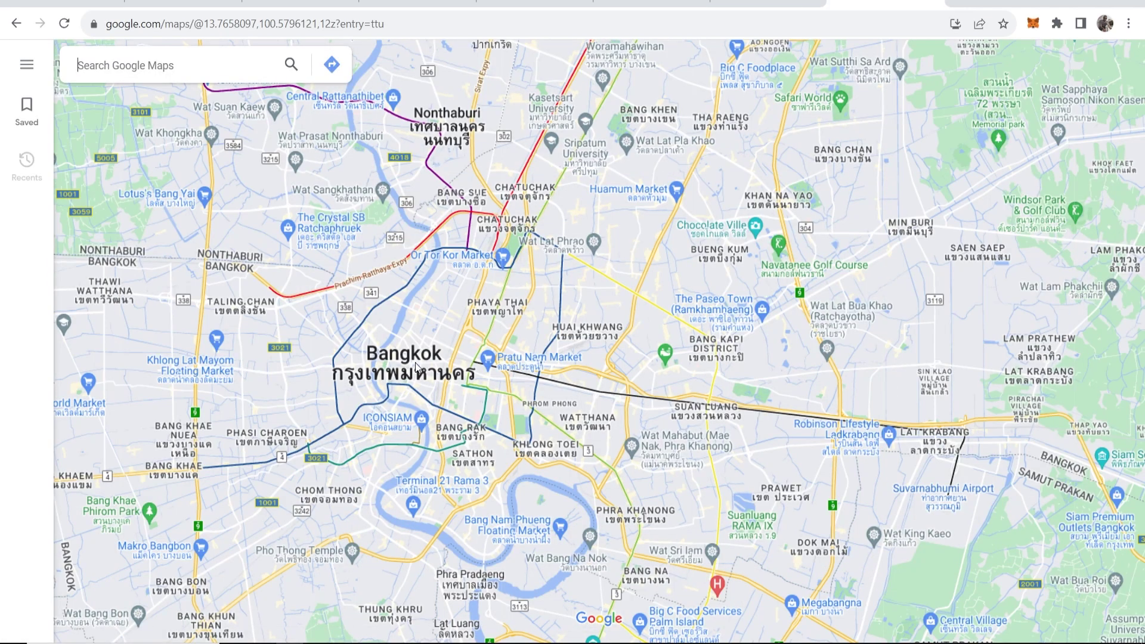
pyautogui.scroll(1, 527, 455)
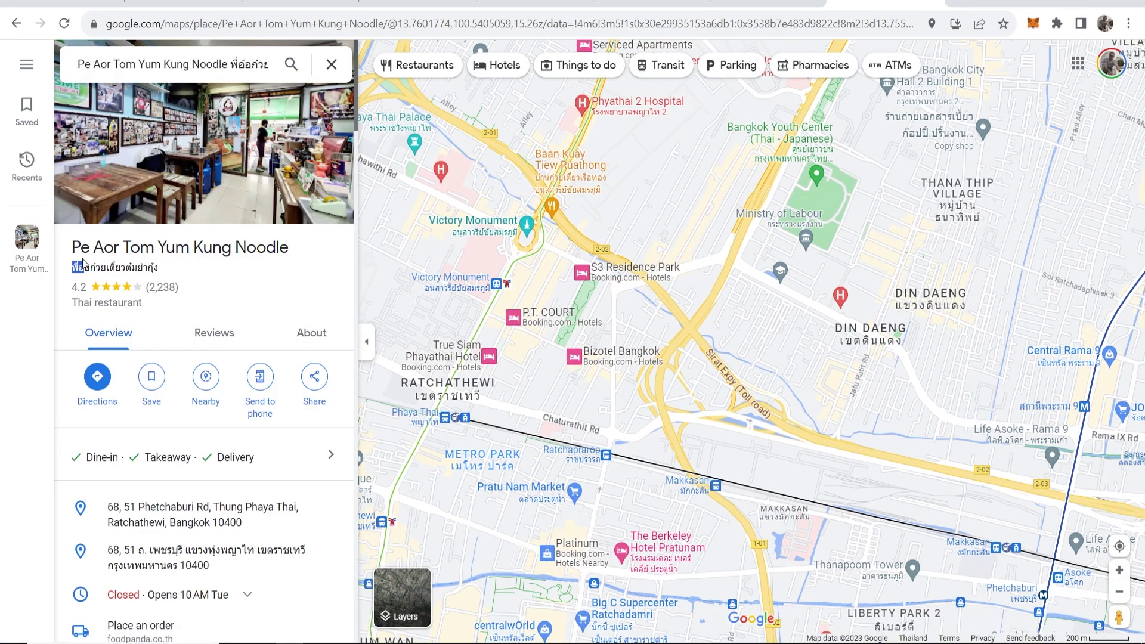
pyautogui.moveTo(300, 246); pyautogui.dragTo(75, 257)
pyautogui.rightClick(93, 249)
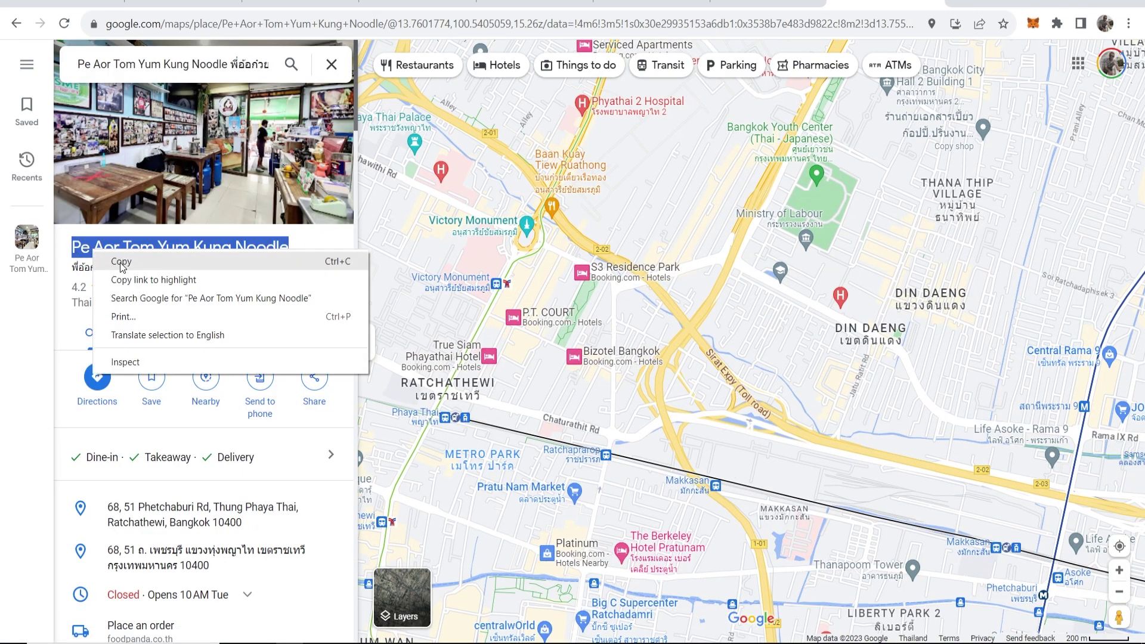
pyautogui.click(120, 262)
pyautogui.click(69, 253)
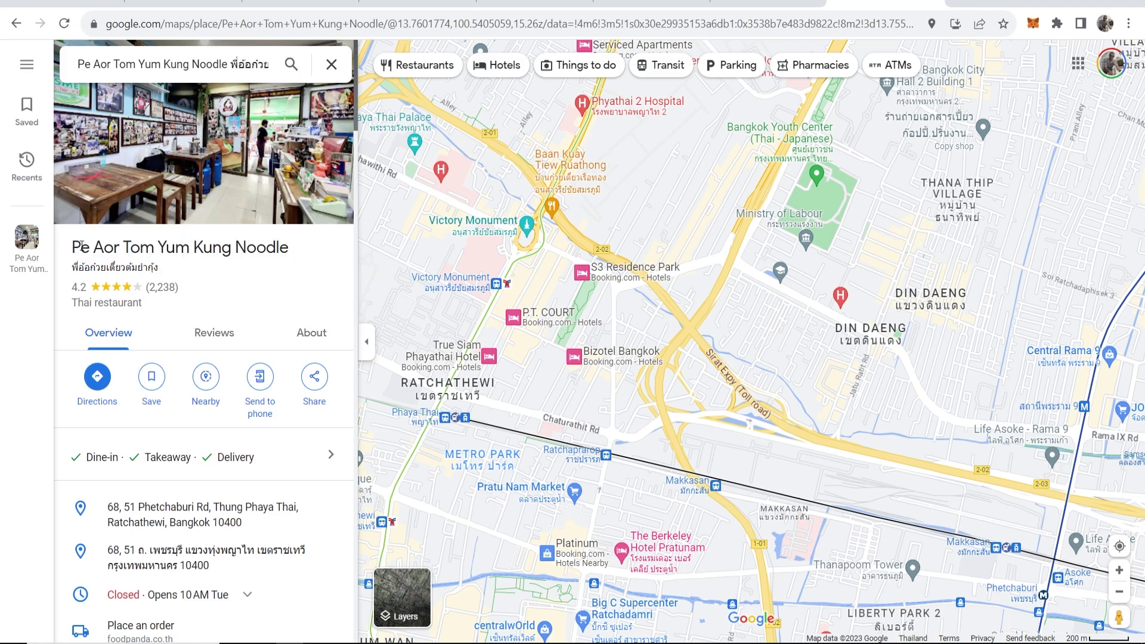
pyautogui.moveTo(82, 245); pyautogui.dragTo(288, 254)
pyautogui.rightClick(288, 254)
pyautogui.click(307, 263)
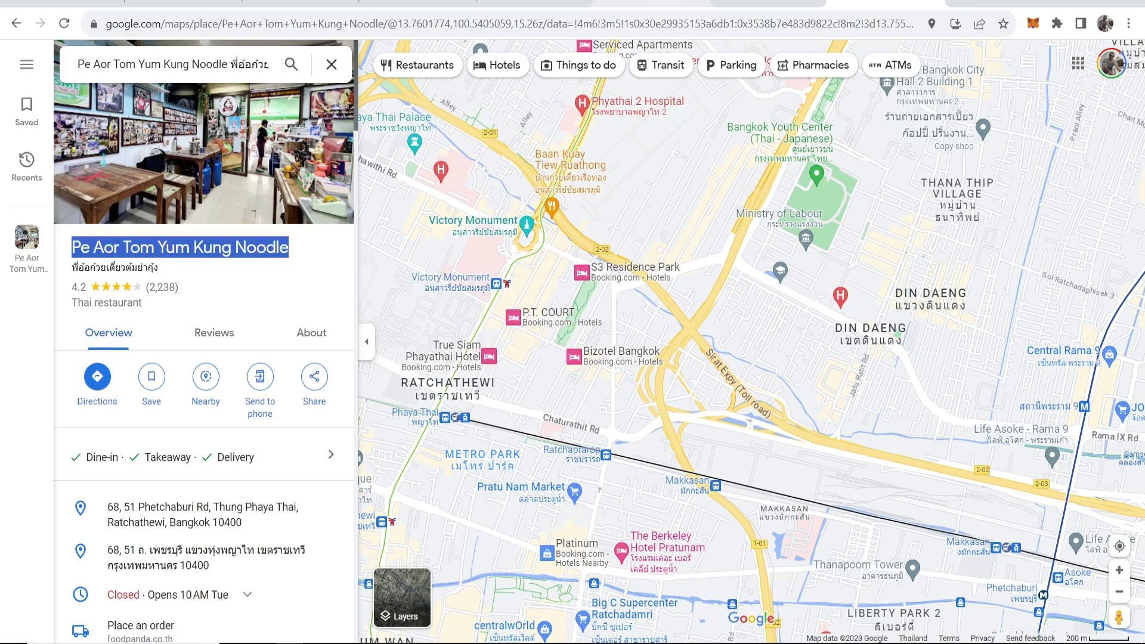
pyautogui.hotkey('ctrl', 'shift', 'Tab')
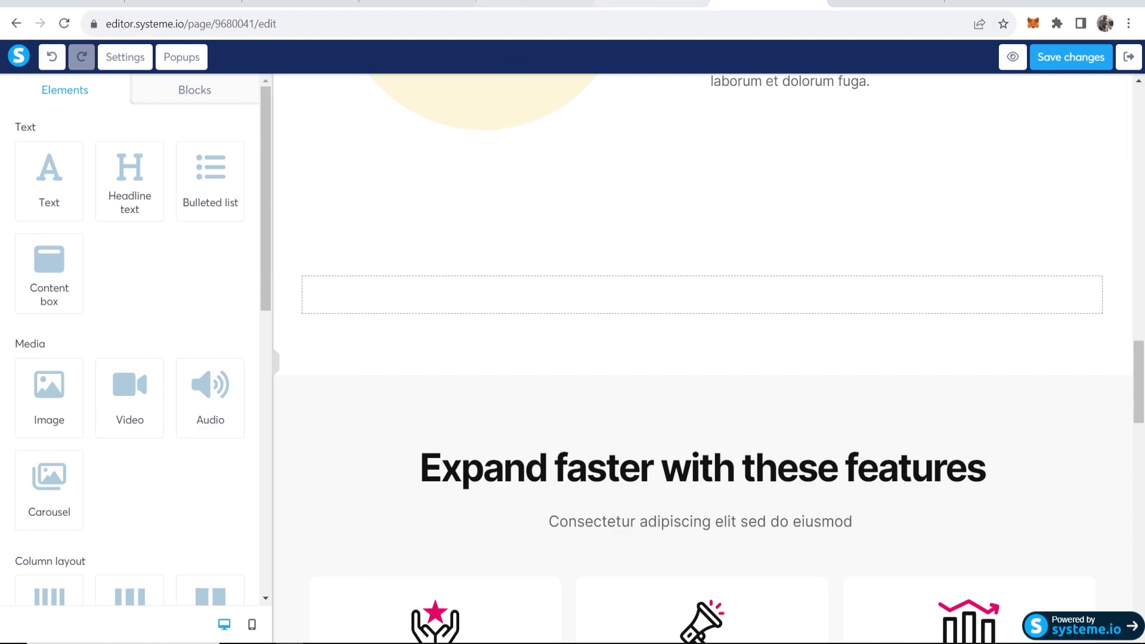
# Search Elfsight for 'Pe Aor Tom Yum Kung Noodle' and select it as the review source
pyautogui.click(518, 4)
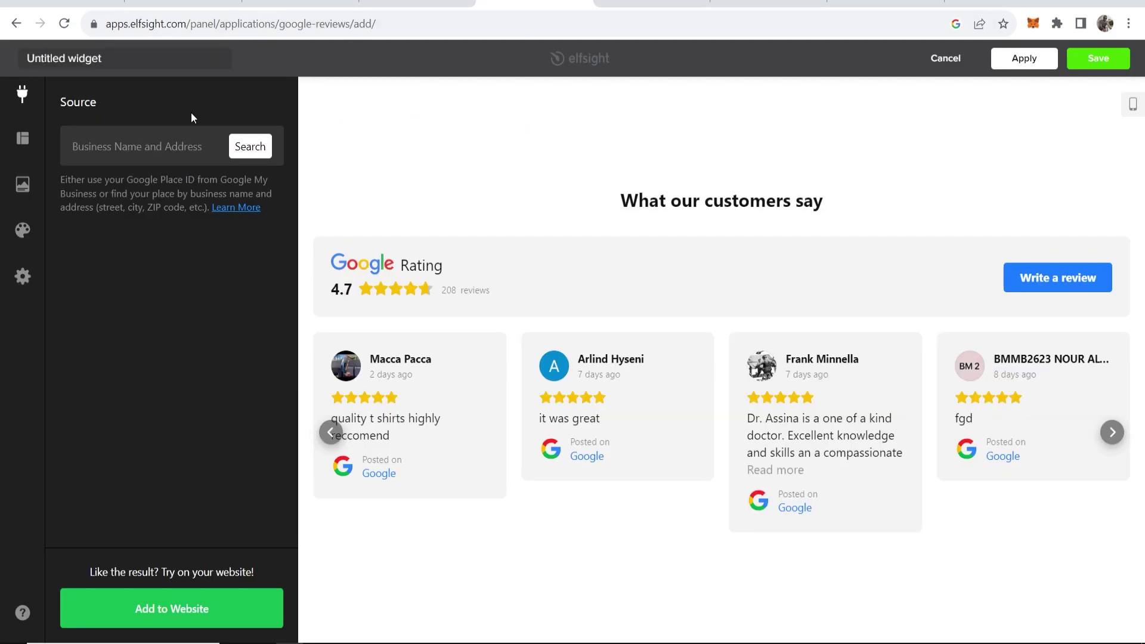
pyautogui.rightClick(166, 157)
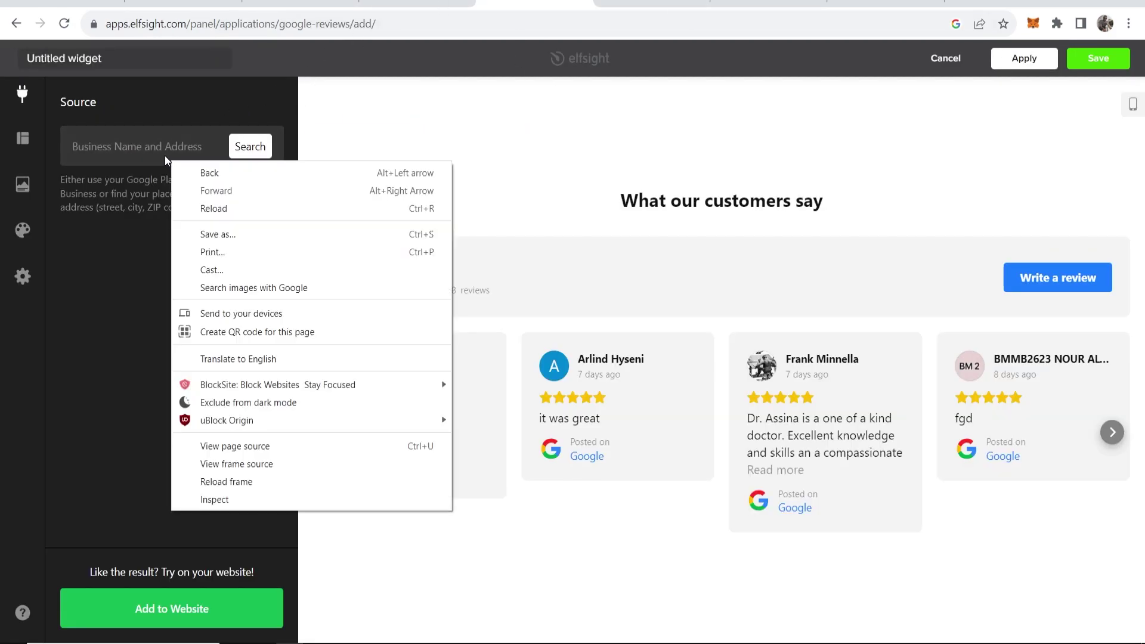
pyautogui.click(166, 157)
pyautogui.rightClick(167, 157)
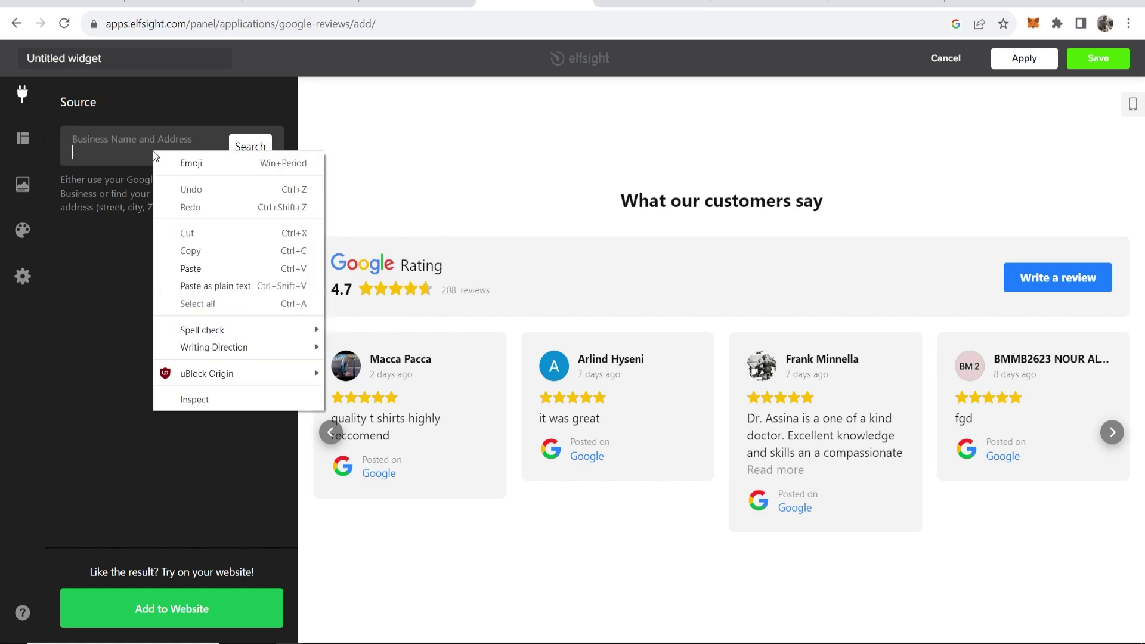
pyautogui.click(192, 267)
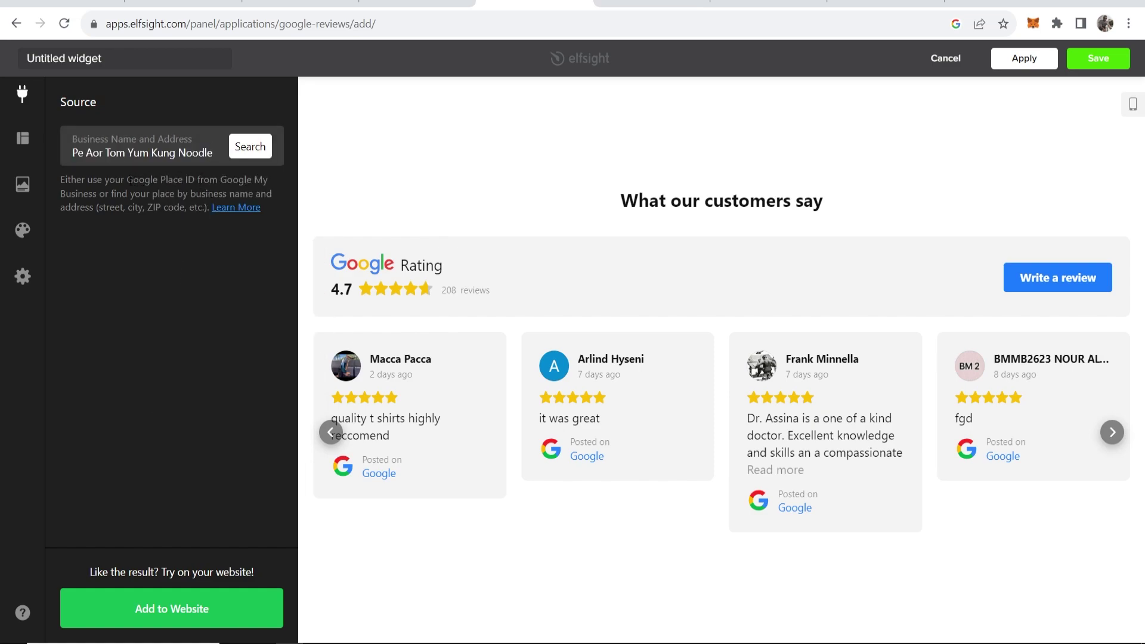
pyautogui.moveTo(132, 180); pyautogui.dragTo(270, 180)
pyautogui.click(253, 149)
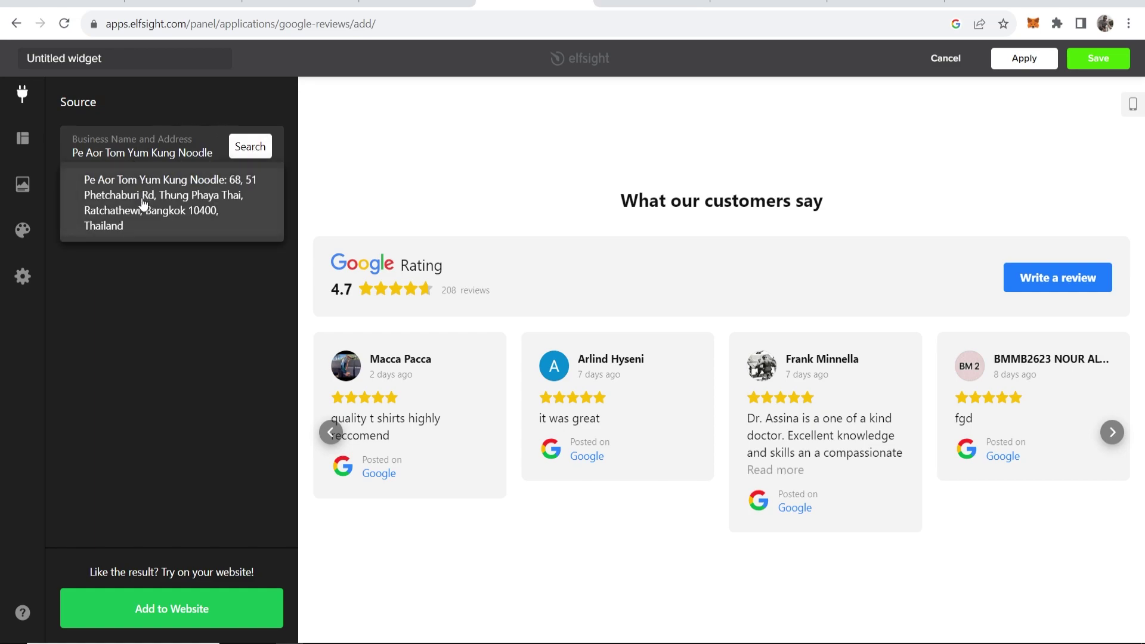
pyautogui.click(148, 197)
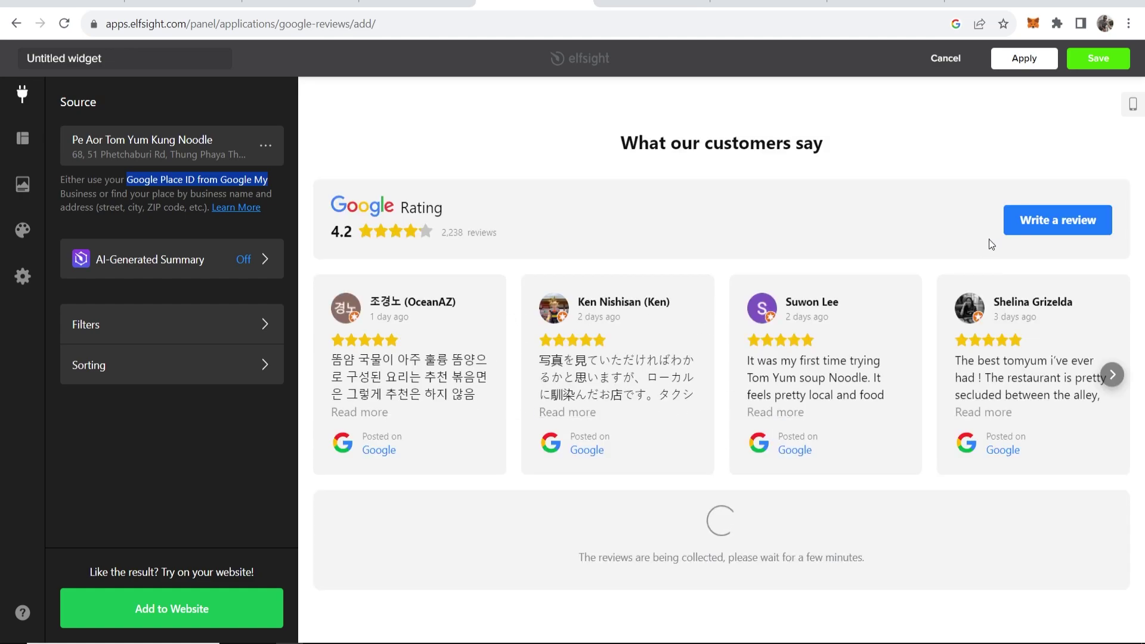
# Save the Google Reviews widget and copy its installation code from Add to website
pyautogui.click(849, 242)
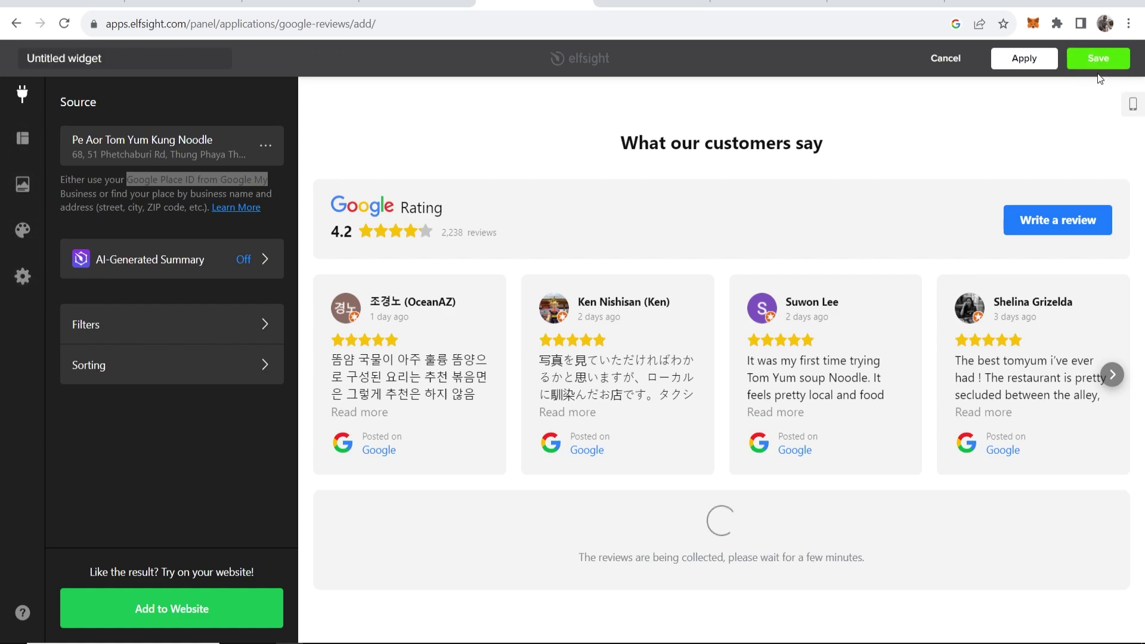
pyautogui.click(1127, 60)
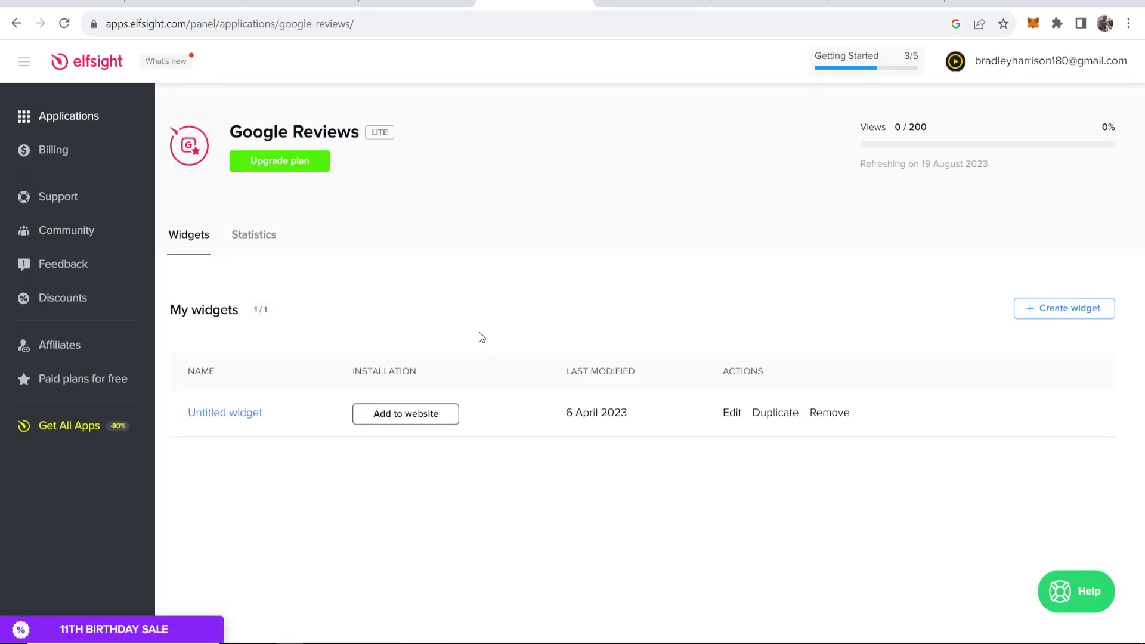
pyautogui.click(412, 414)
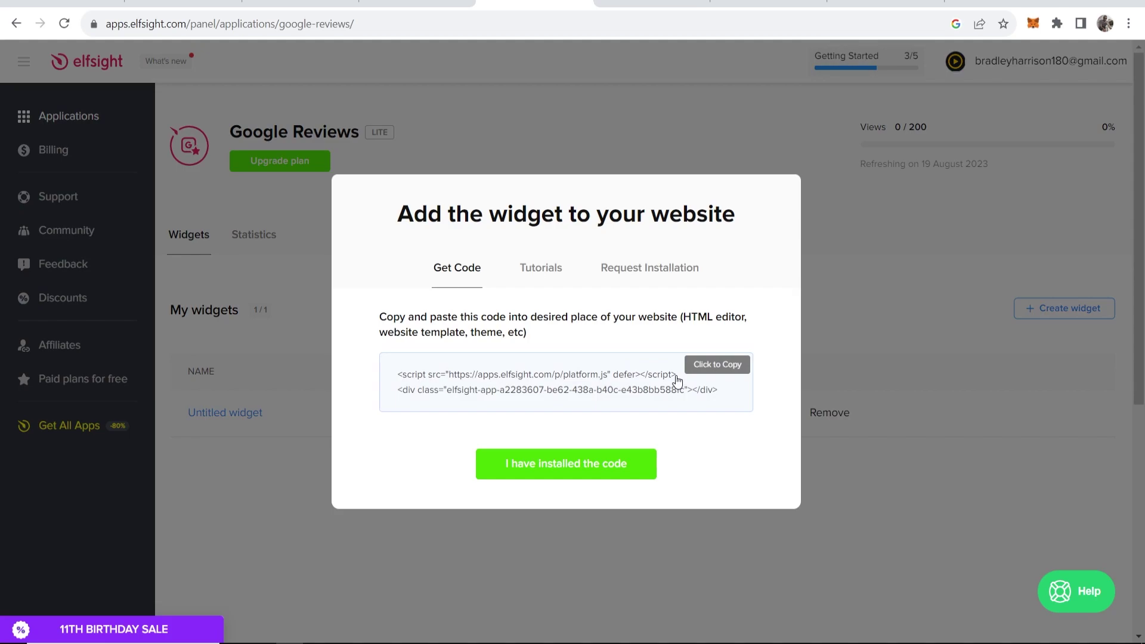
pyautogui.click(677, 381)
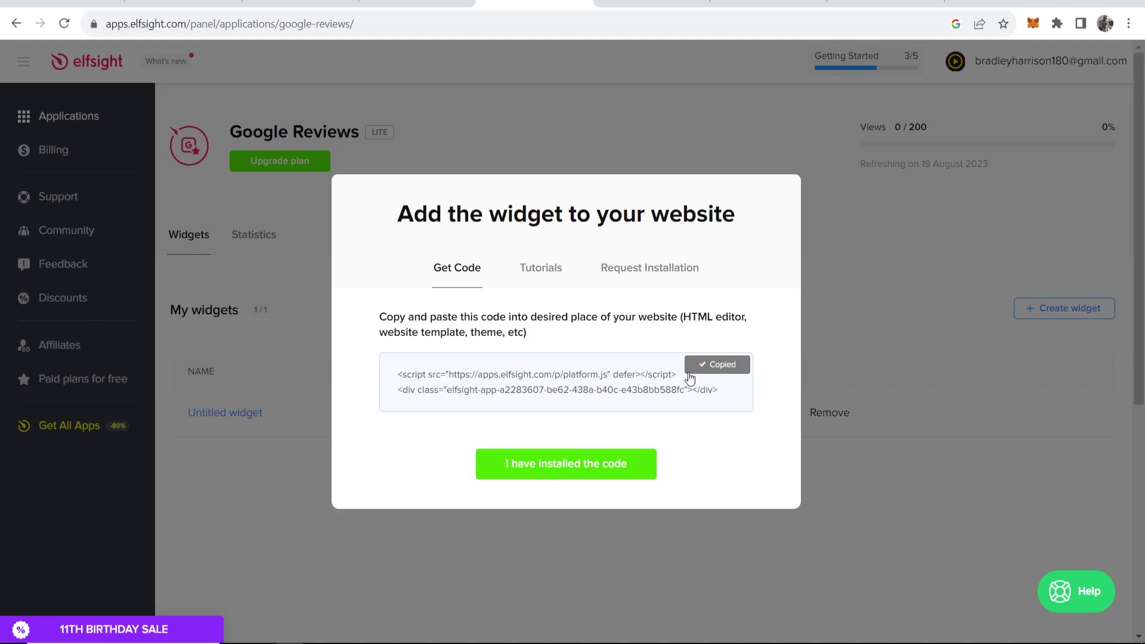
# Add a Raw HTML block above the features section of the systeme.io page
pyautogui.click(745, 8)
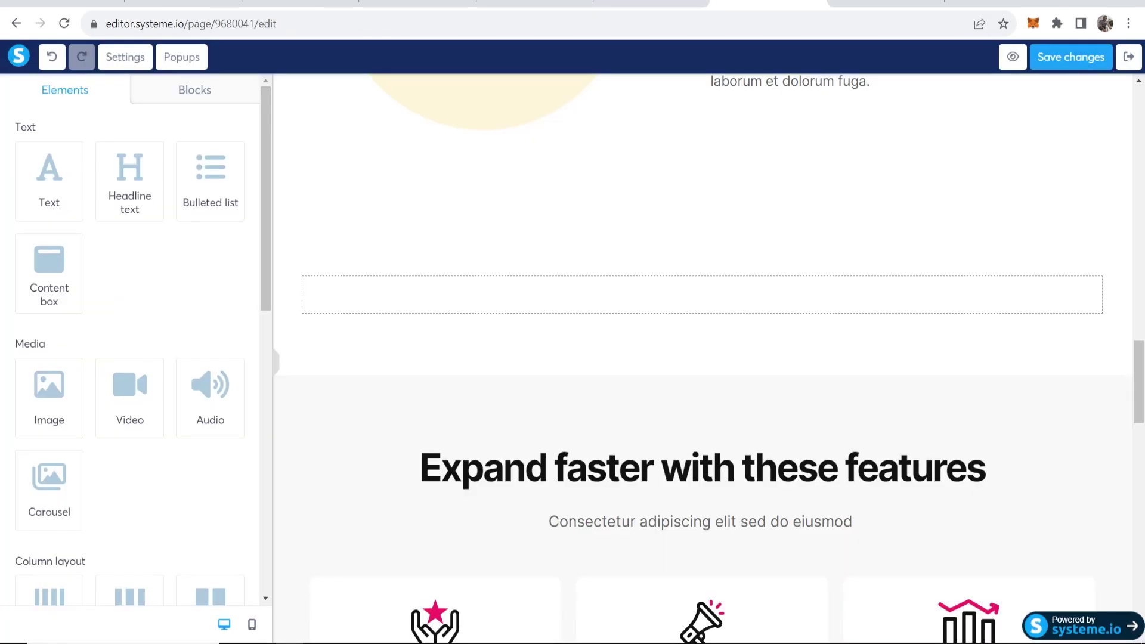
pyautogui.scroll(-3, 127, 356)
pyautogui.scroll(3, 128, 357)
pyautogui.scroll(-10, 153, 255)
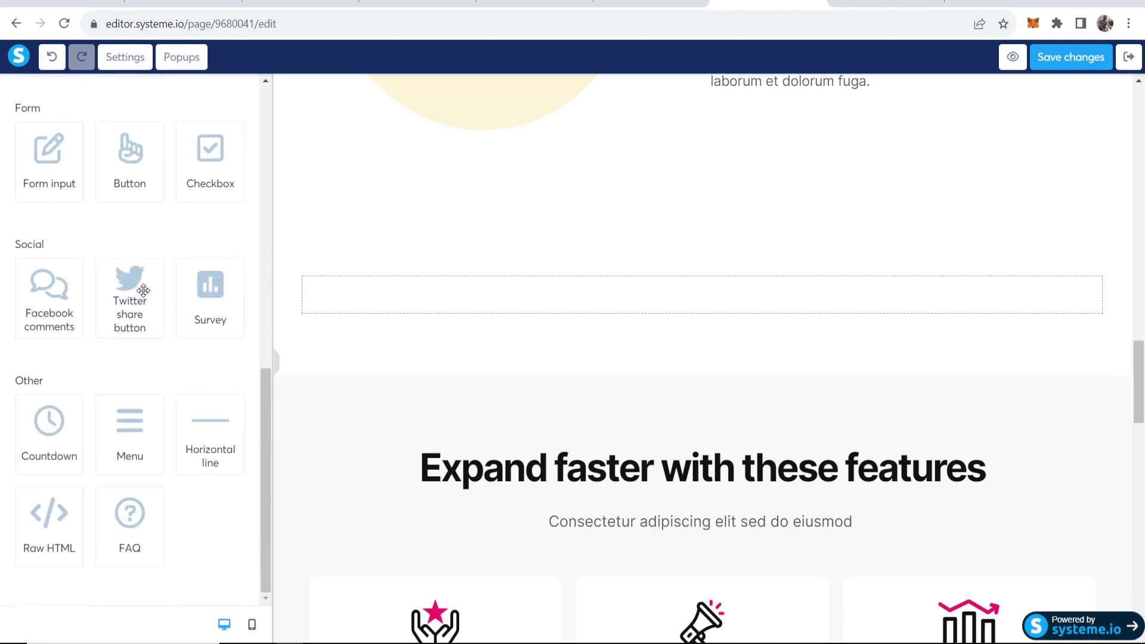
pyautogui.moveTo(41, 540); pyautogui.dragTo(419, 320)
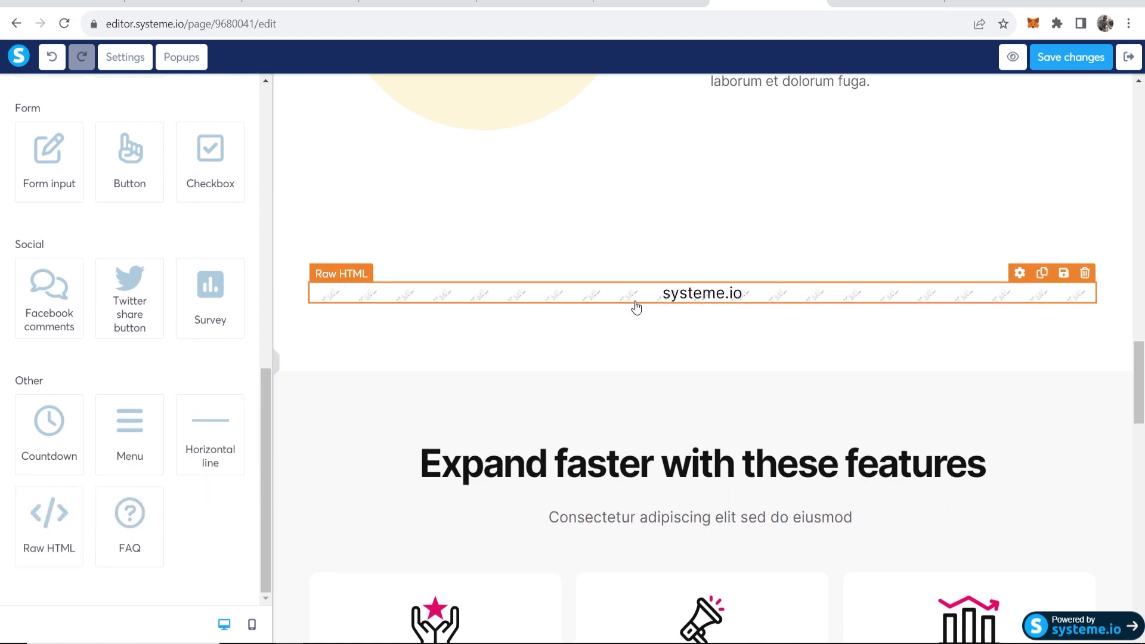
# Replace the block's placeholder HTML with the pasted Elfsight embed code and save the page
pyautogui.click(601, 298)
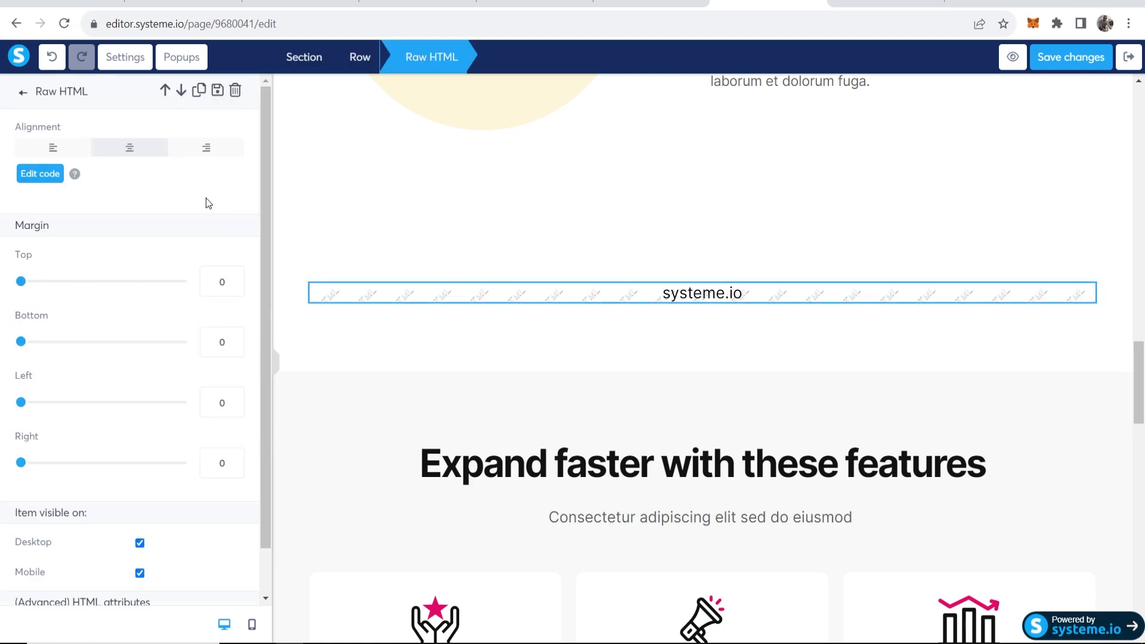
pyautogui.click(35, 177)
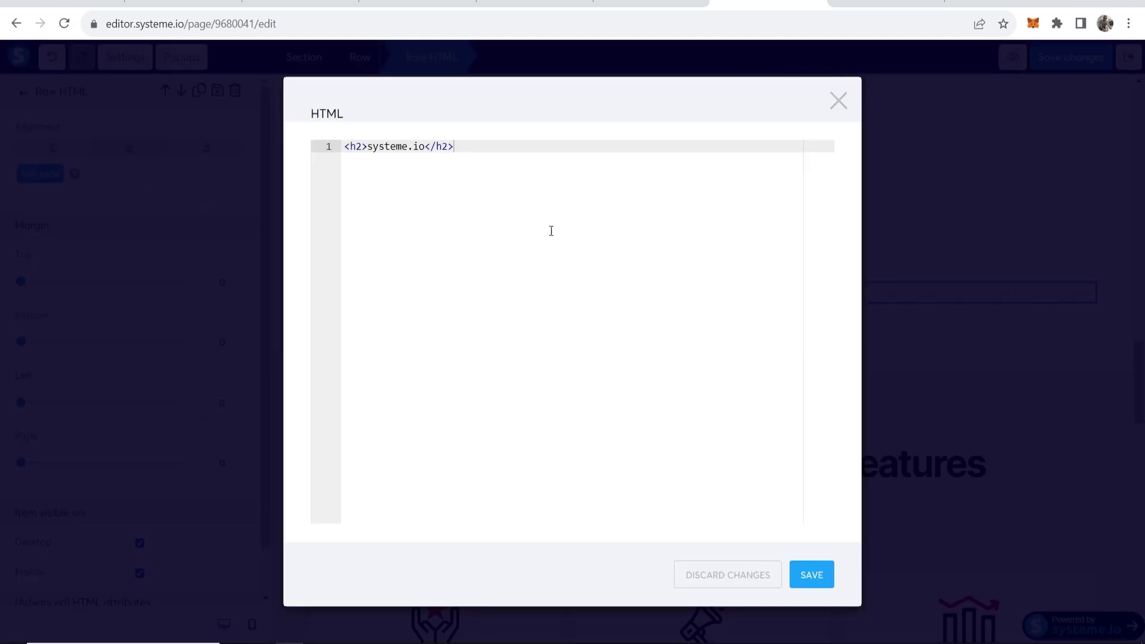
pyautogui.click(536, 179)
pyautogui.press('BackSpace')
pyautogui.press('BackSpace')
pyautogui.press('BackSpace')
pyautogui.press('BackSpace')
pyautogui.press('BackSpace')
pyautogui.press('BackSpace')
pyautogui.press('BackSpace')
pyautogui.press('BackSpace')
pyautogui.press('BackSpace')
pyautogui.press('BackSpace')
pyautogui.press('BackSpace')
pyautogui.press('BackSpace')
pyautogui.press('BackSpace')
pyautogui.press('BackSpace')
pyautogui.press('BackSpace')
pyautogui.press('BackSpace')
pyautogui.press('BackSpace')
pyautogui.press('BackSpace')
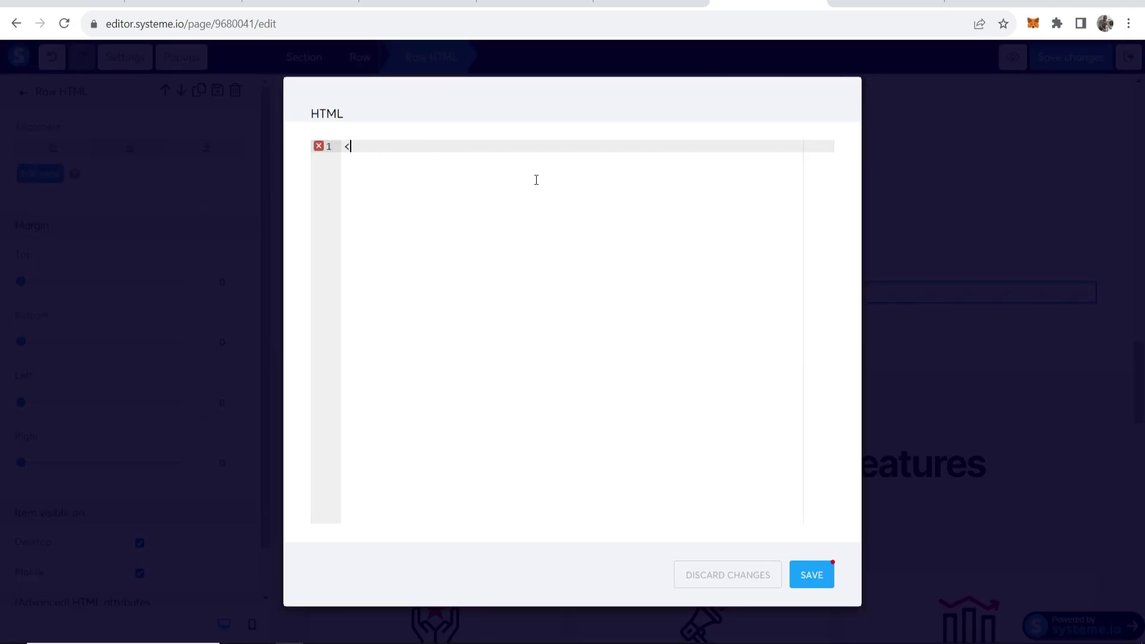
pyautogui.rightClick(536, 180)
pyautogui.click(573, 298)
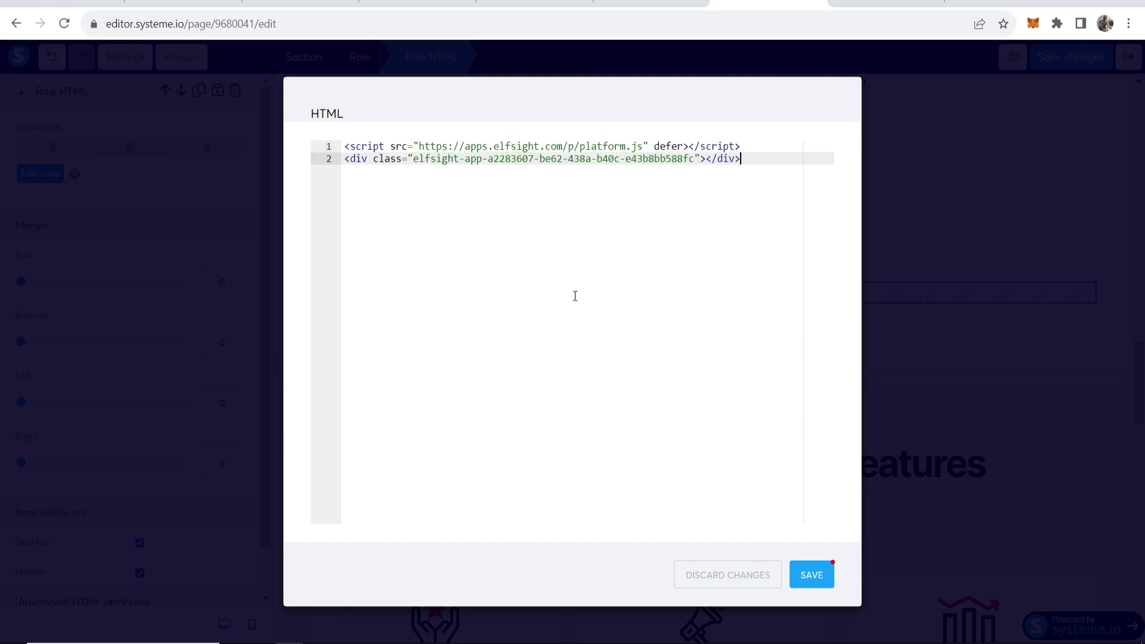
pyautogui.click(822, 576)
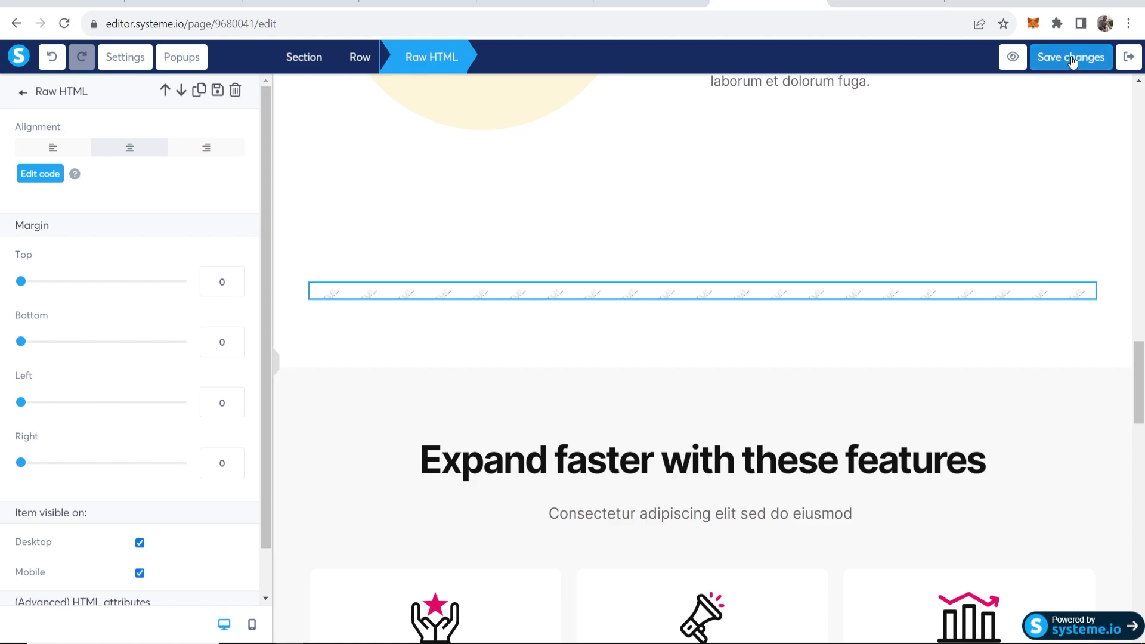
pyautogui.click(1082, 56)
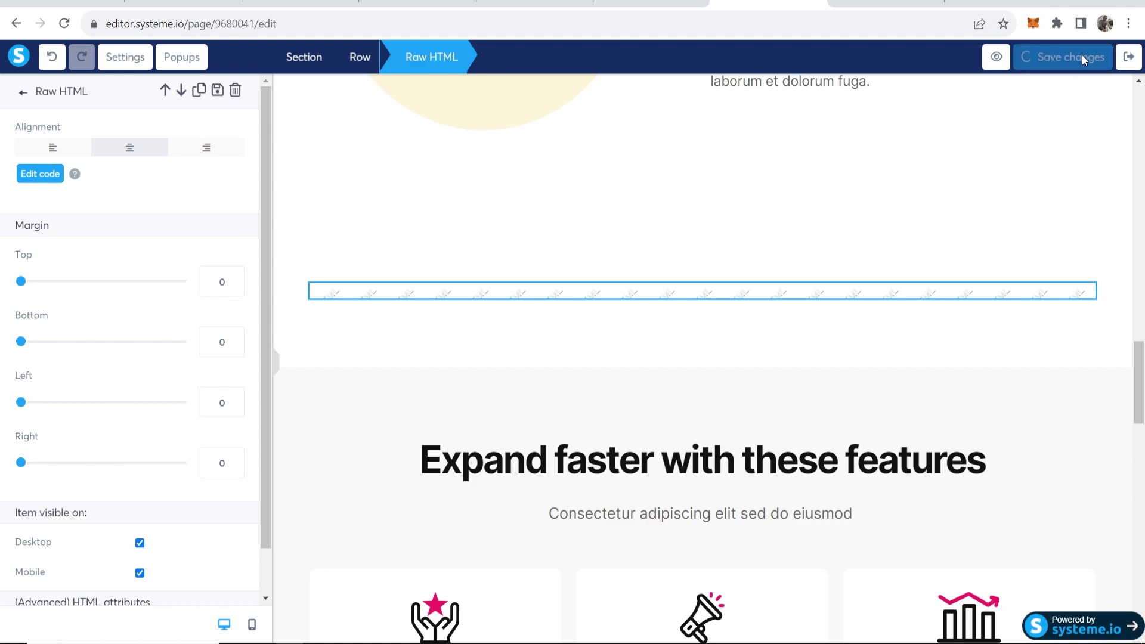
# Preview the page and scroll to the 4.5-rated Google Reviews carousel under 'What our customers say'
pyautogui.click(1008, 60)
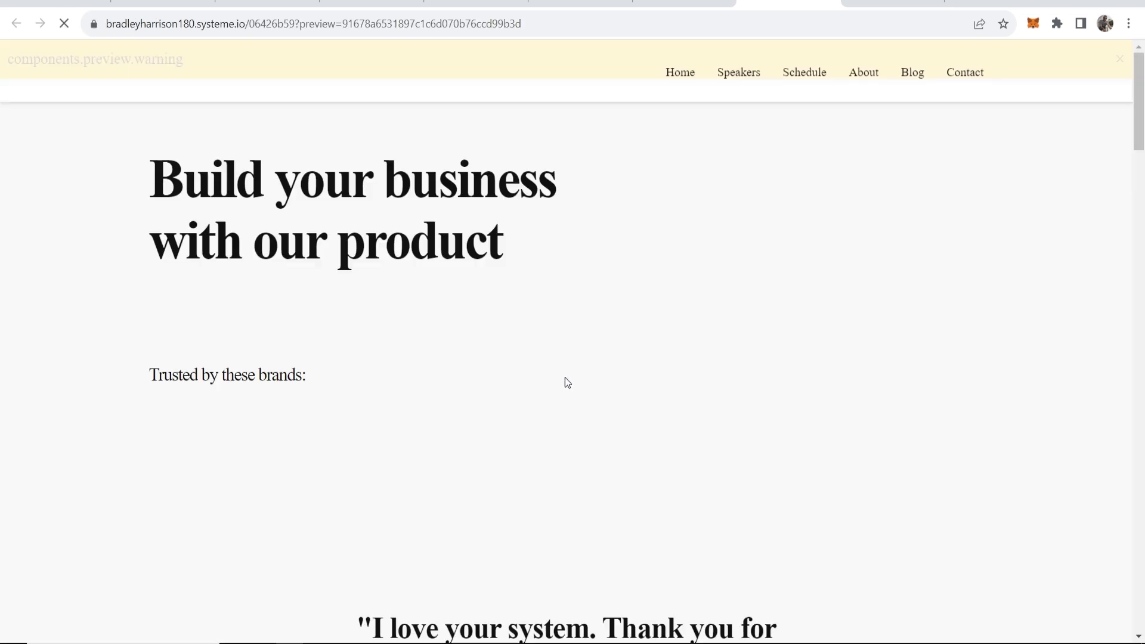
pyautogui.scroll(-20, 567, 213)
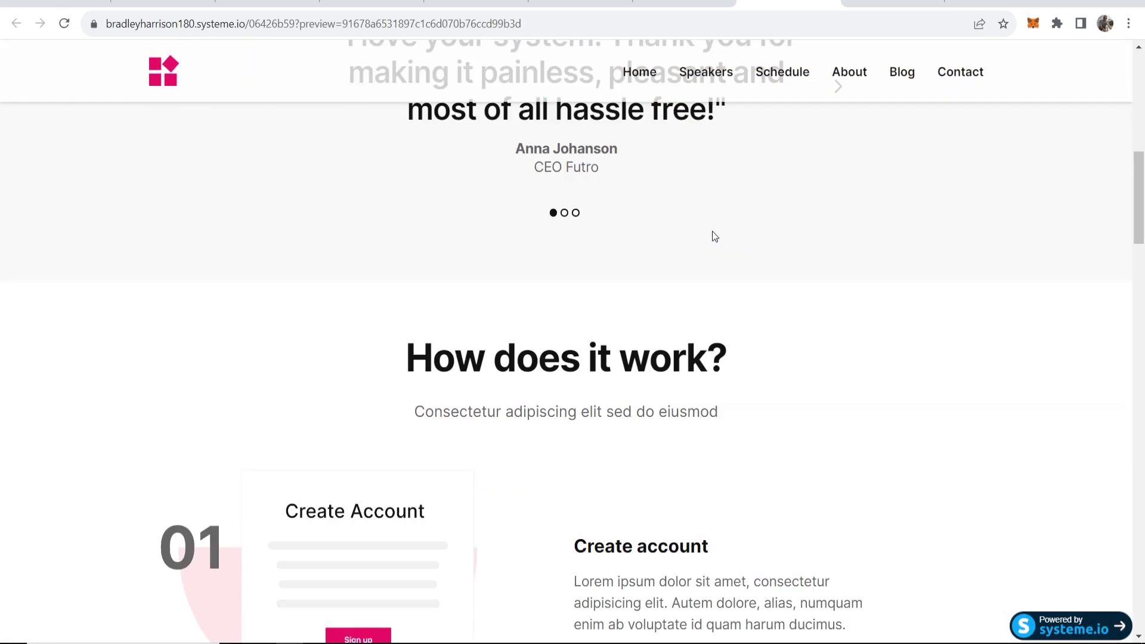
pyautogui.scroll(-8, 713, 235)
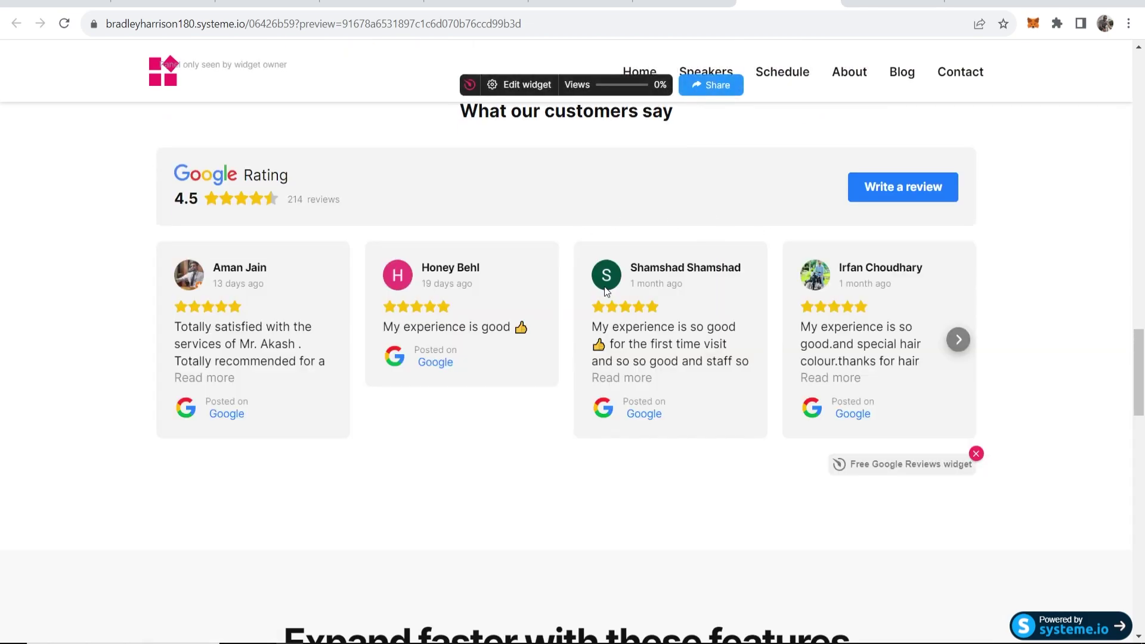
pyautogui.scroll(1, 664, 231)
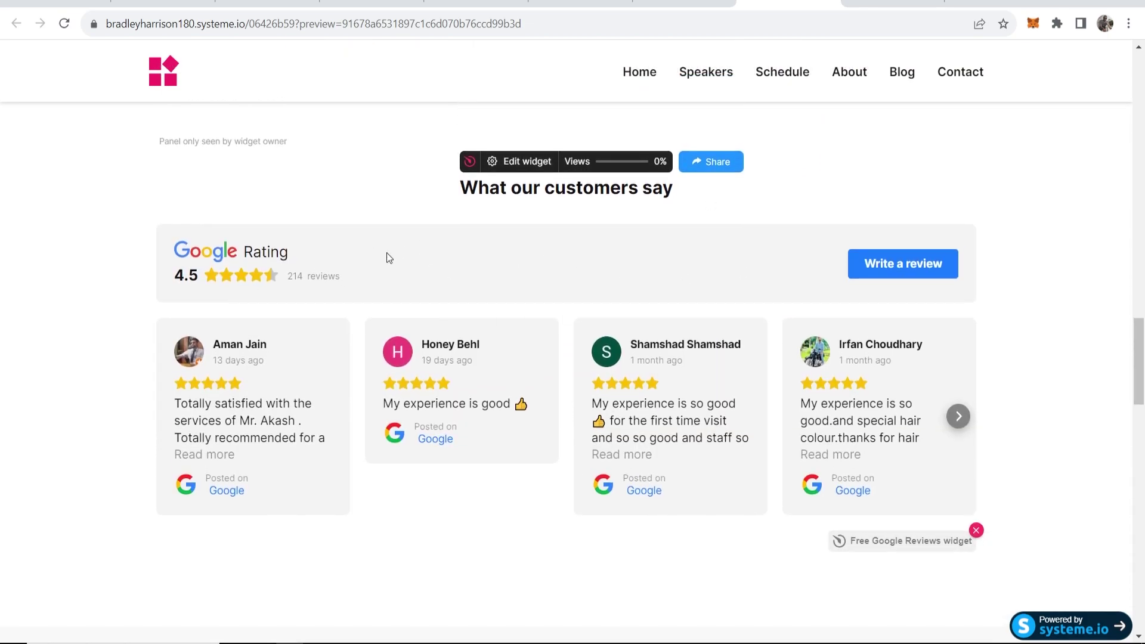